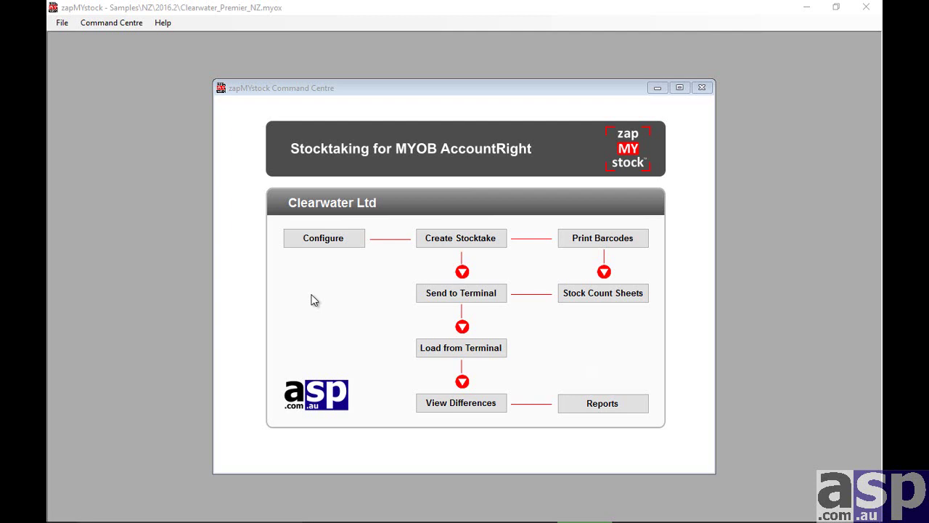
{"action": "left_click", "coordinate": [318, 244]}
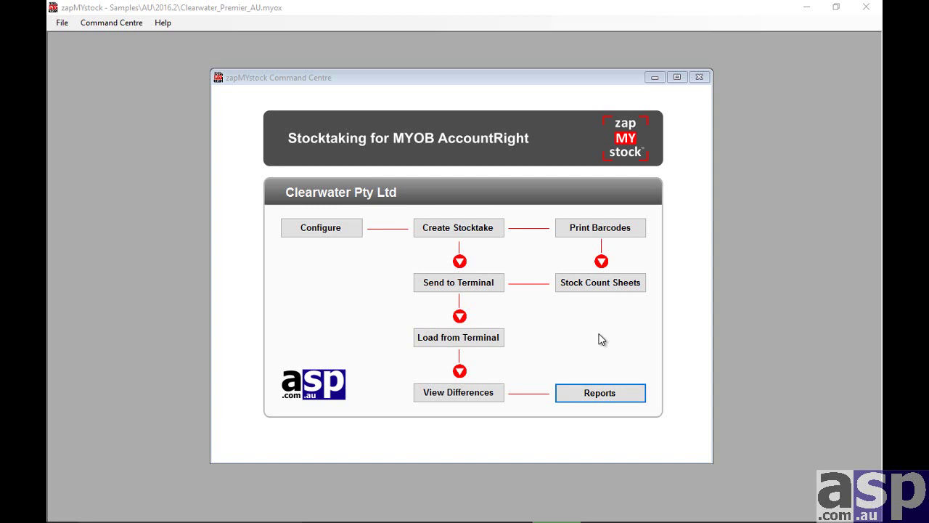
Open the stocktake reports and preview the All Items report for the current stocktake
{"action": "left_click", "coordinate": [600, 396]}
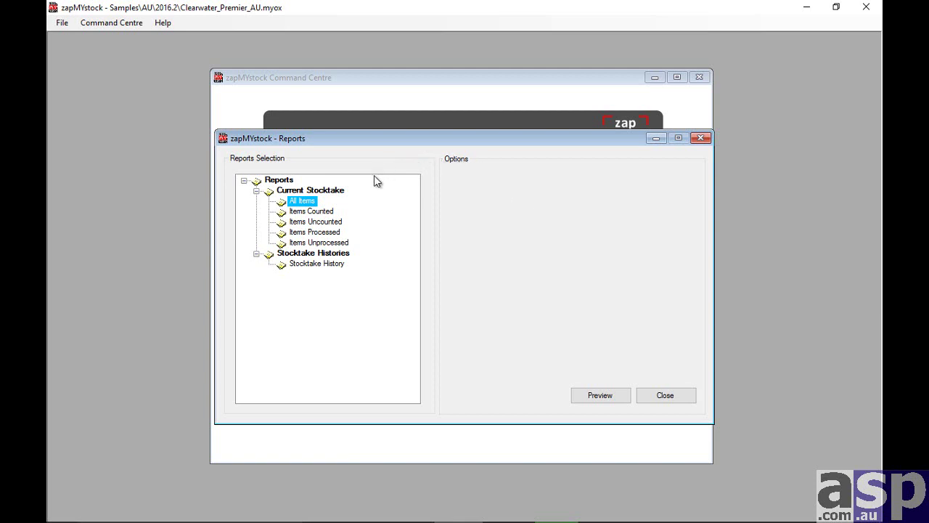
{"action": "left_click", "coordinate": [339, 192]}
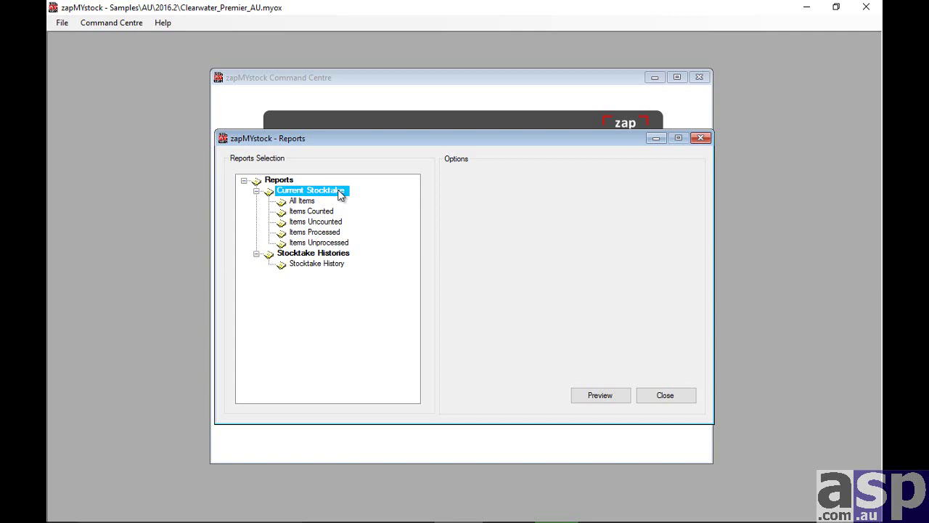
{"action": "left_click", "coordinate": [338, 260]}
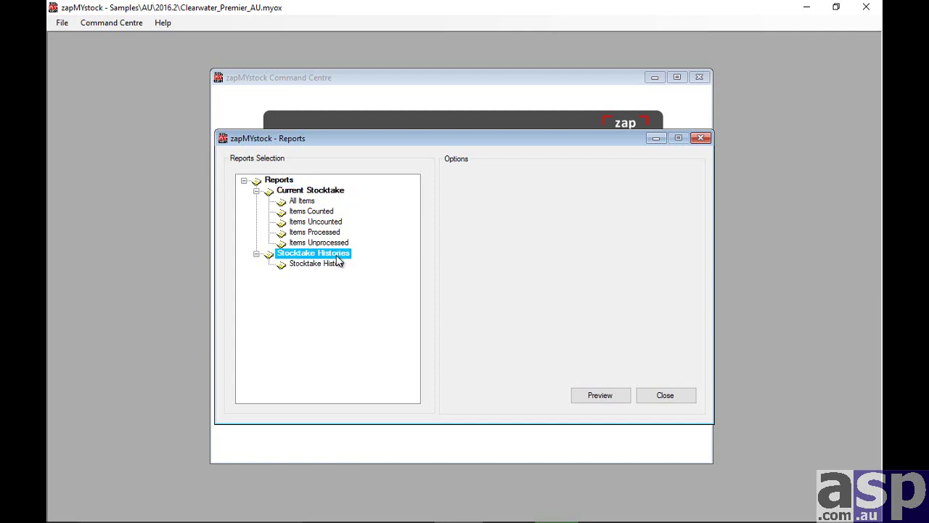
{"action": "left_click", "coordinate": [341, 192]}
{"action": "left_click", "coordinate": [311, 202]}
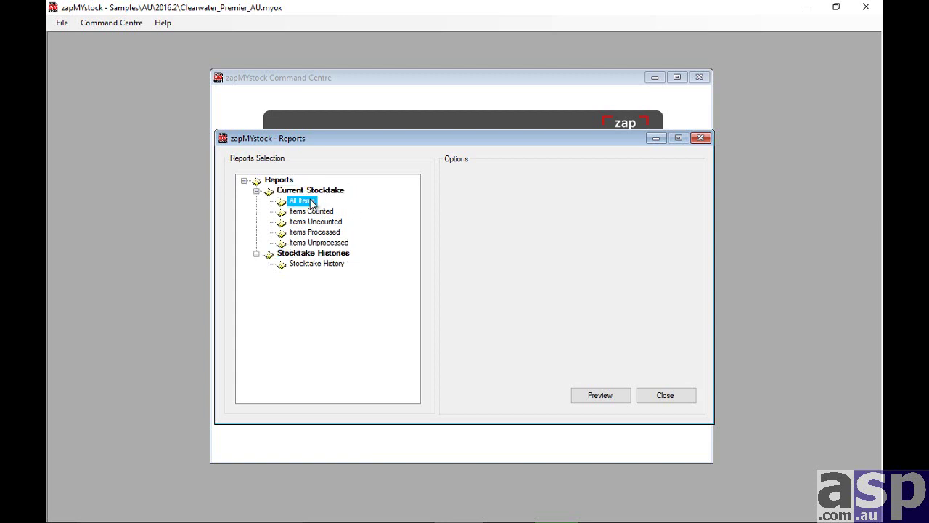
{"action": "left_click", "coordinate": [588, 395]}
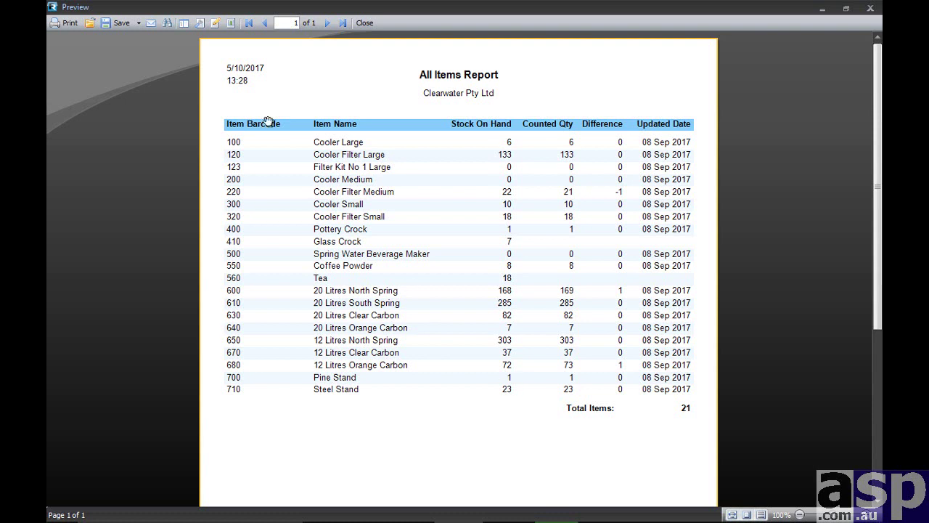
Check the available save formats and print options for the All Items report without saving or printing, and close its preview
{"action": "left_click", "coordinate": [139, 24]}
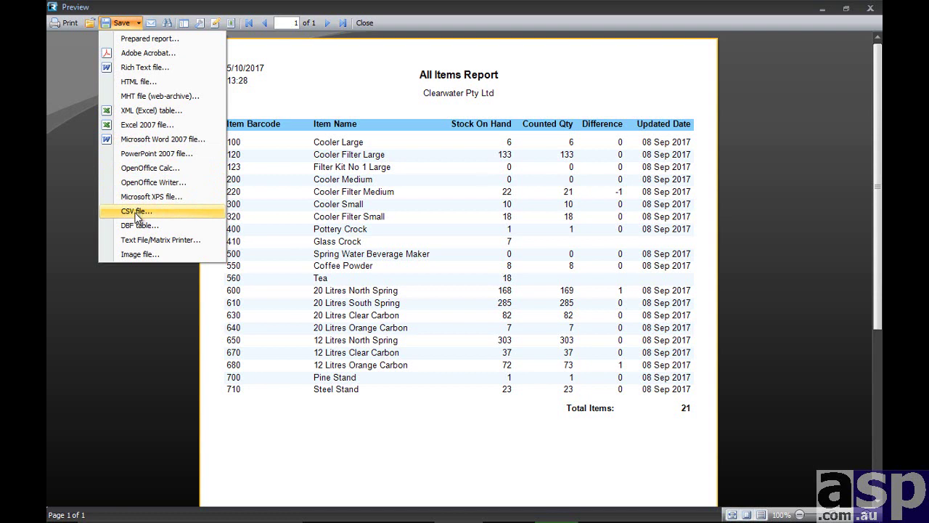
{"action": "left_click", "coordinate": [140, 292]}
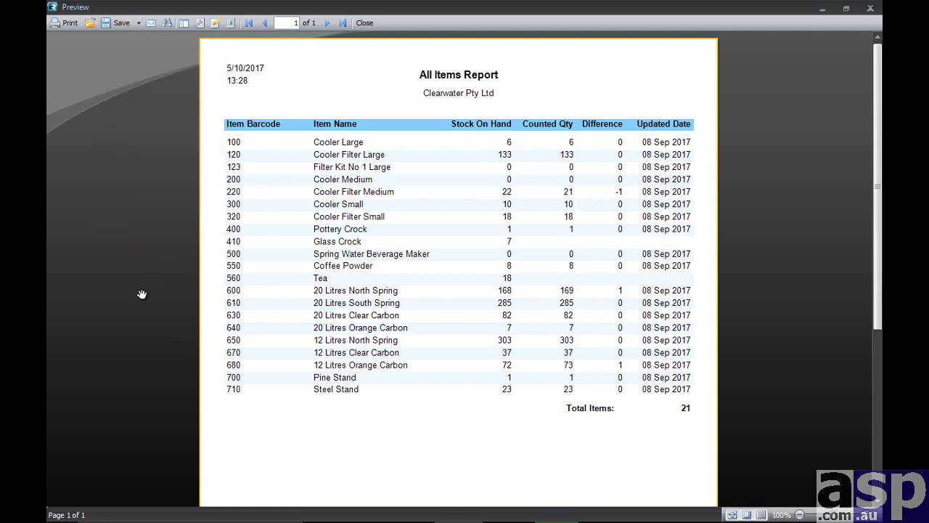
{"action": "left_click", "coordinate": [67, 24]}
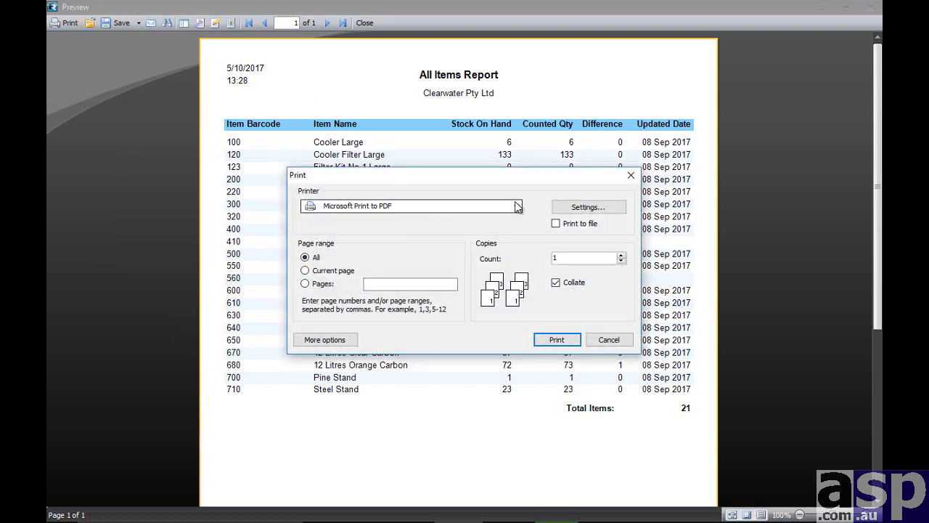
{"action": "left_click", "coordinate": [631, 176]}
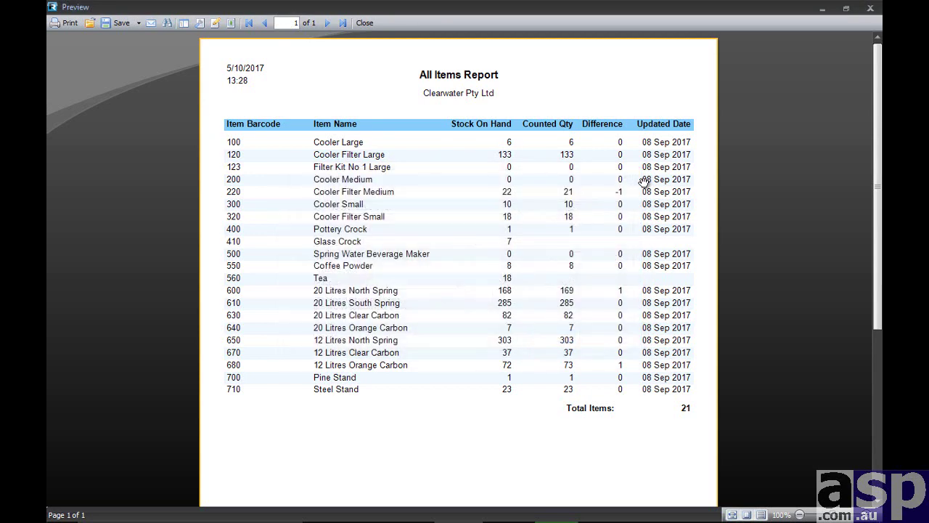
{"action": "left_click", "coordinate": [869, 8]}
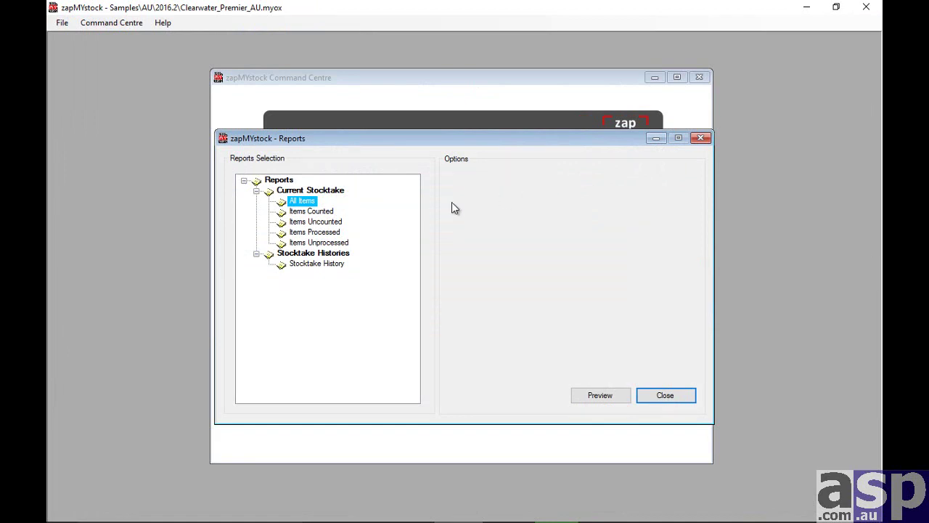
Preview the current stocktake's Items Counted report and its Items Uncounted report, closing each preview
{"action": "left_click", "coordinate": [331, 212]}
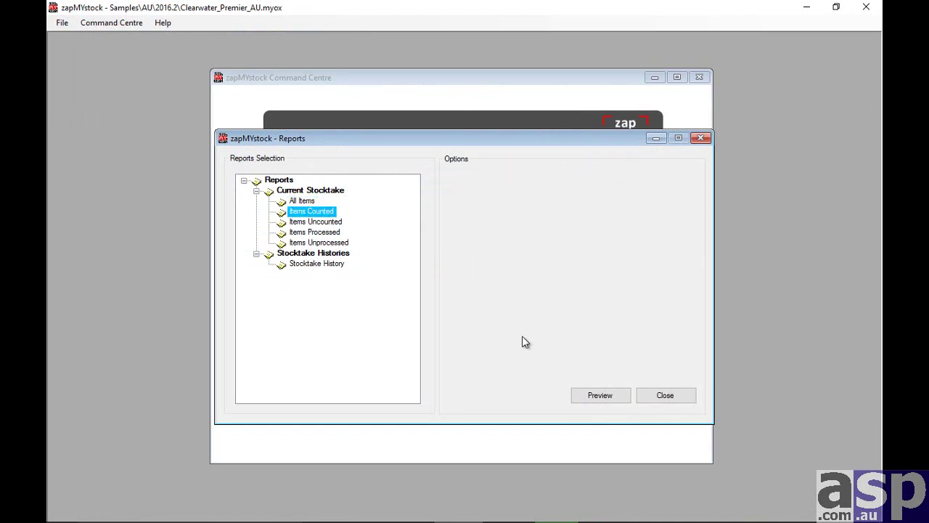
{"action": "left_click", "coordinate": [580, 395]}
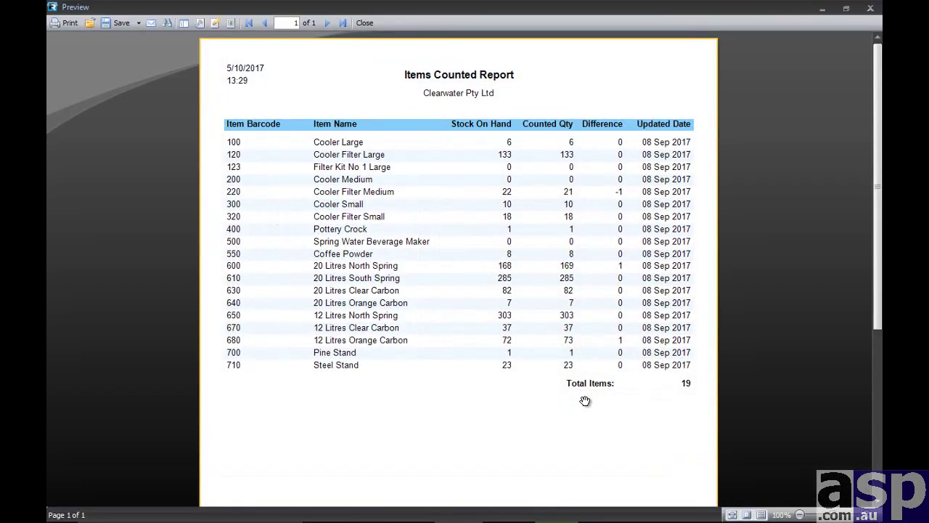
{"action": "left_click", "coordinate": [876, 8]}
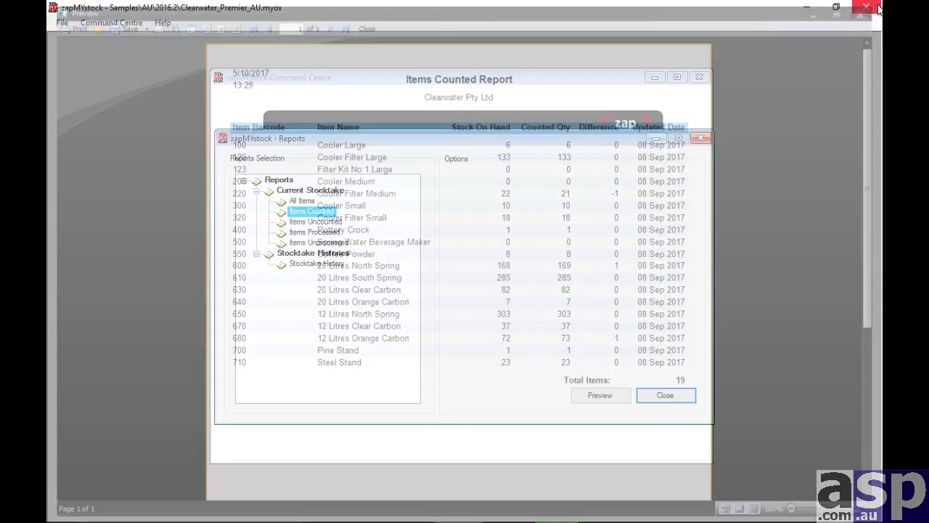
{"action": "left_click", "coordinate": [303, 224]}
{"action": "left_click", "coordinate": [599, 397]}
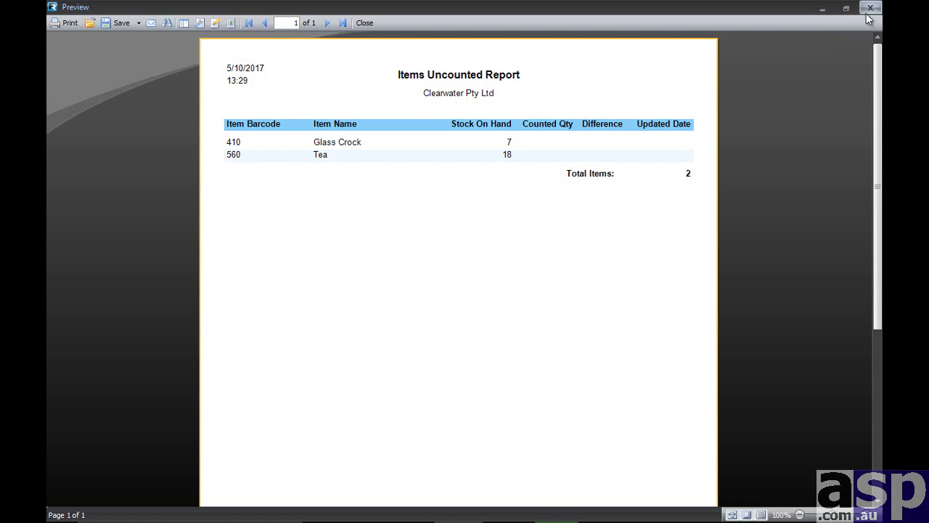
{"action": "left_click", "coordinate": [869, 8]}
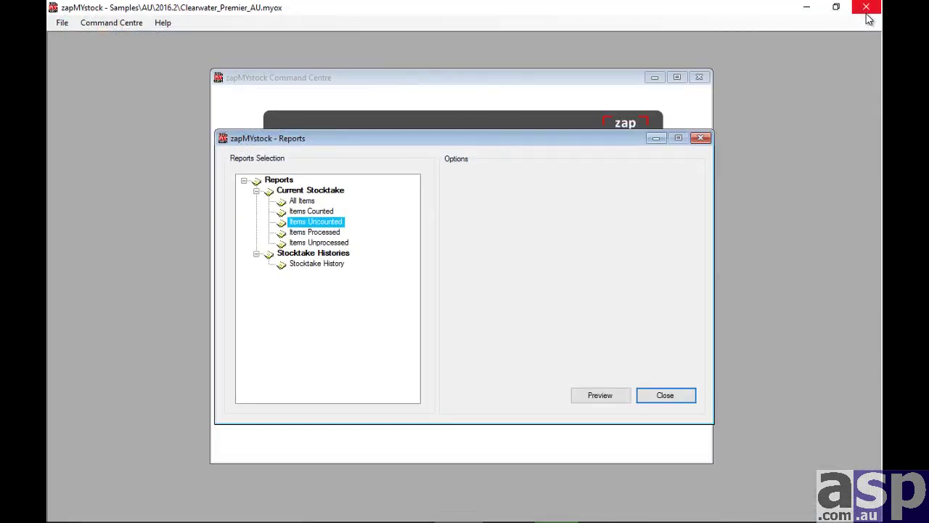
Preview the current stocktake's Items Processed report and its Items Unprocessed report, closing each preview
{"action": "left_click", "coordinate": [313, 232]}
{"action": "left_click", "coordinate": [588, 398]}
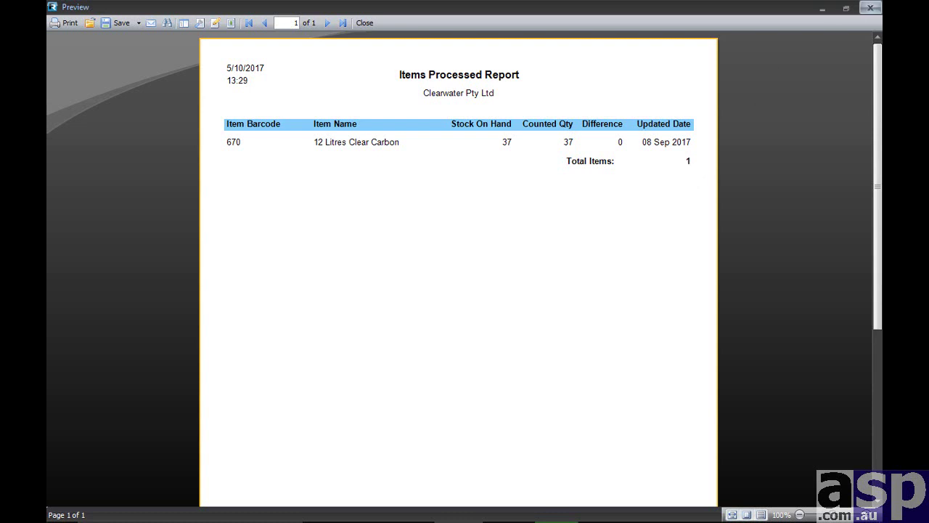
{"action": "left_click", "coordinate": [870, 8]}
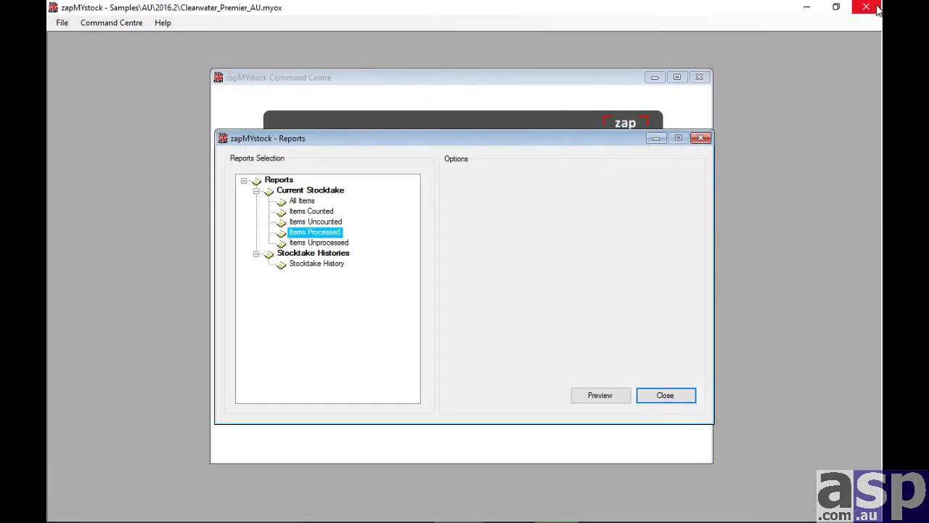
{"action": "left_click", "coordinate": [341, 243]}
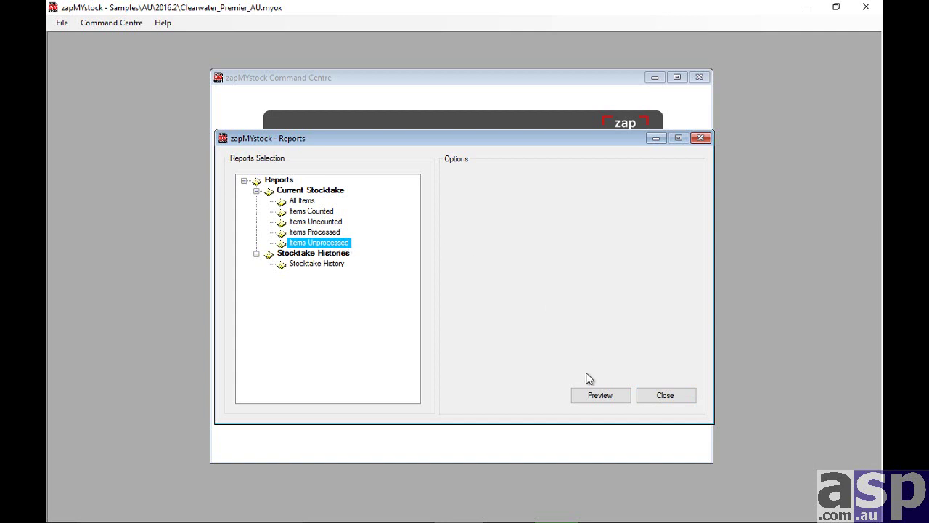
{"action": "left_click", "coordinate": [590, 399]}
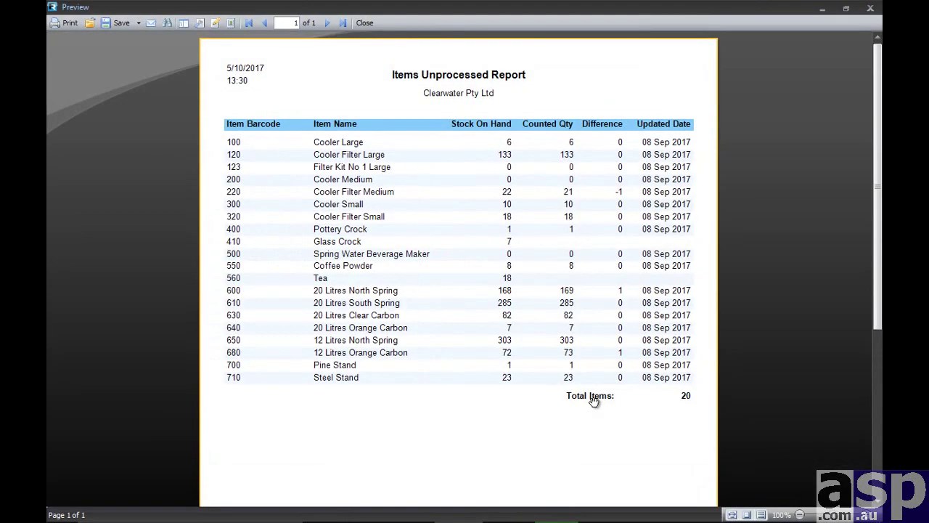
{"action": "left_click", "coordinate": [871, 8]}
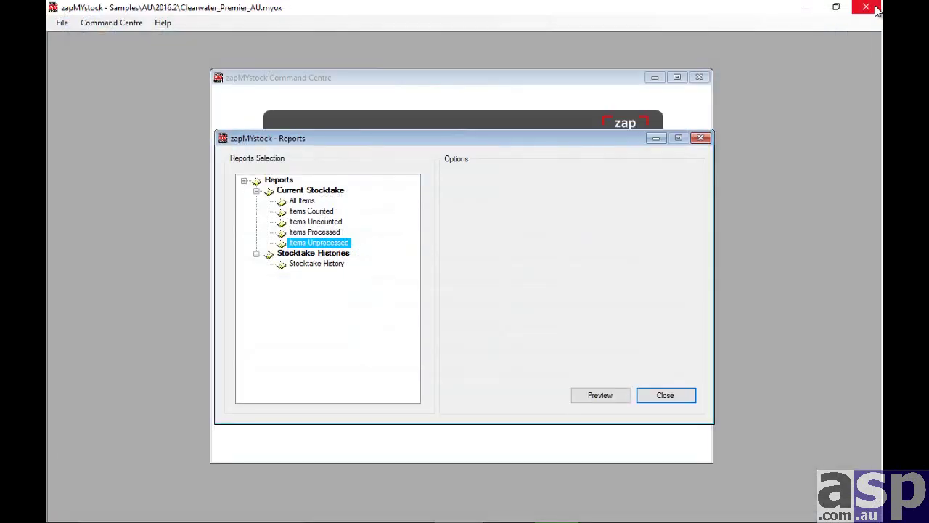
Preview the Stocktake History report for the 17/Aug/2017 12:43 stocktake, and close the preview and the reports window
{"action": "left_click", "coordinate": [308, 253]}
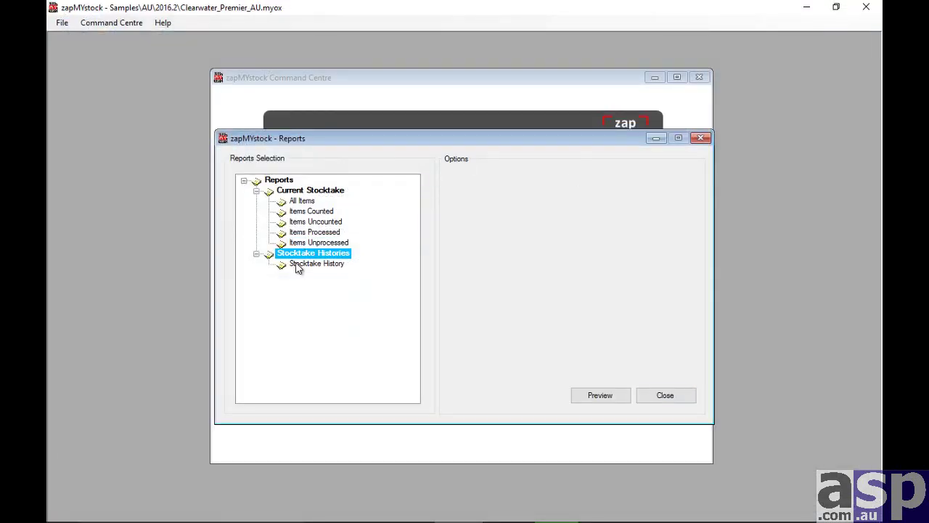
{"action": "left_click", "coordinate": [299, 265]}
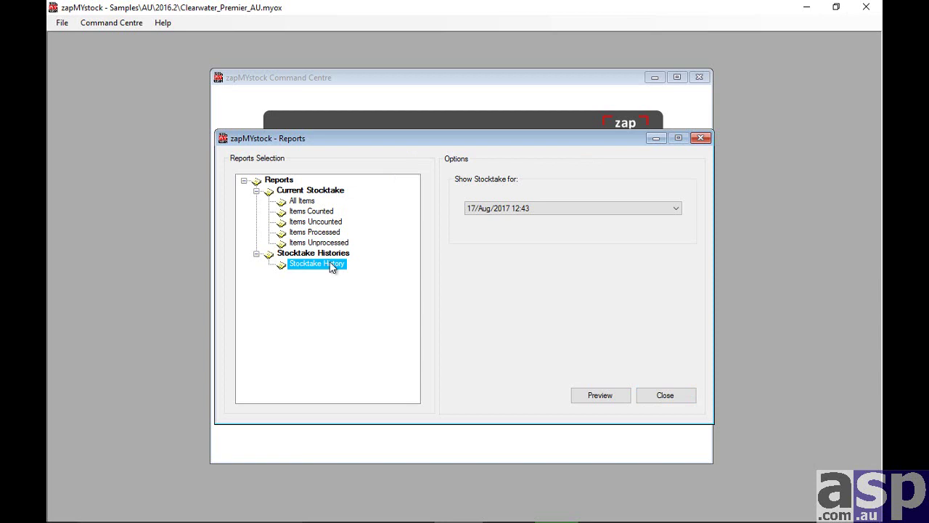
{"action": "left_click", "coordinate": [677, 209]}
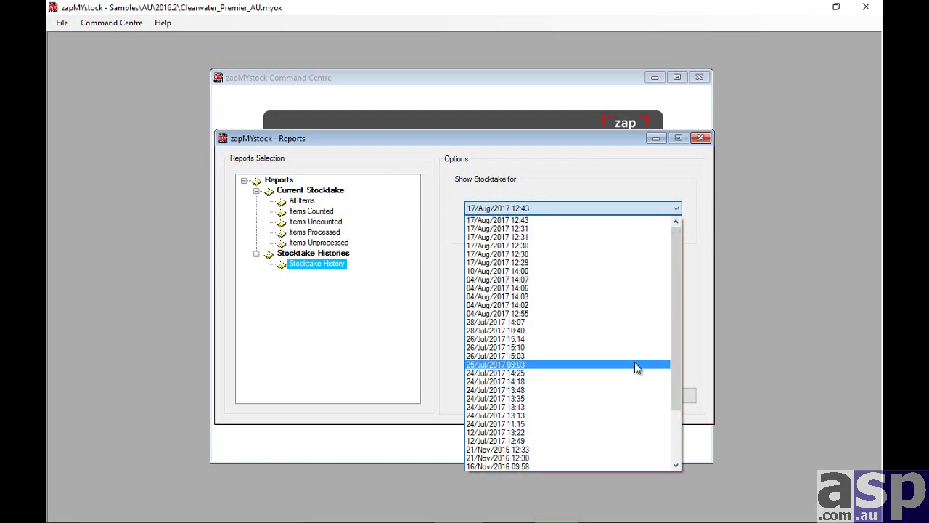
{"action": "left_click", "coordinate": [641, 207]}
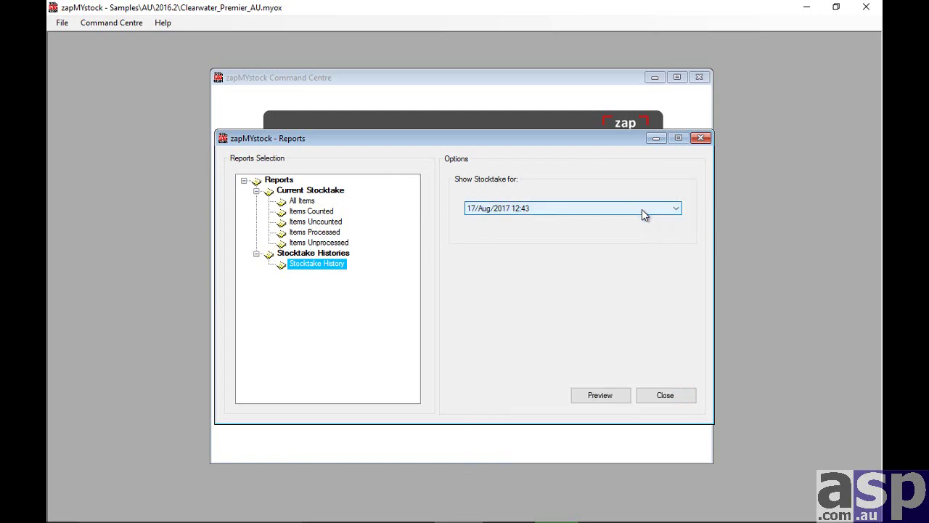
{"action": "left_click", "coordinate": [601, 398]}
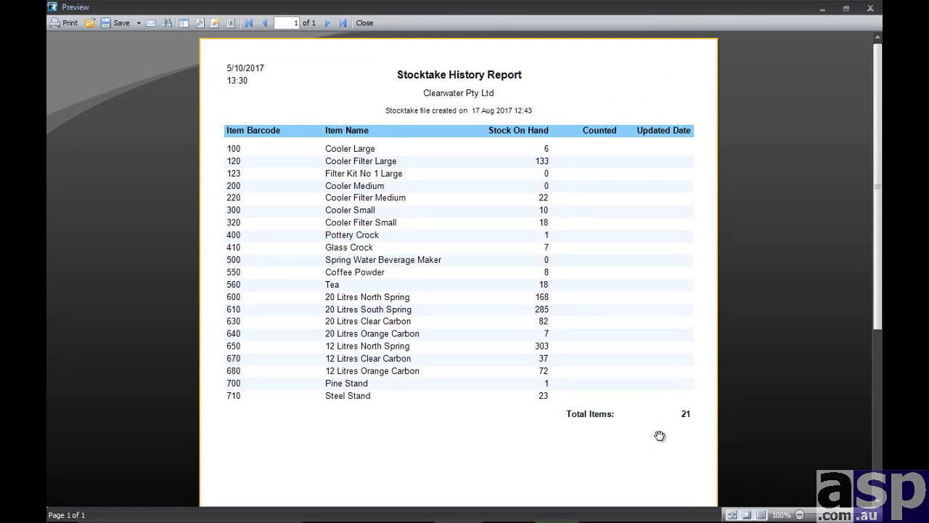
{"action": "left_click", "coordinate": [878, 7]}
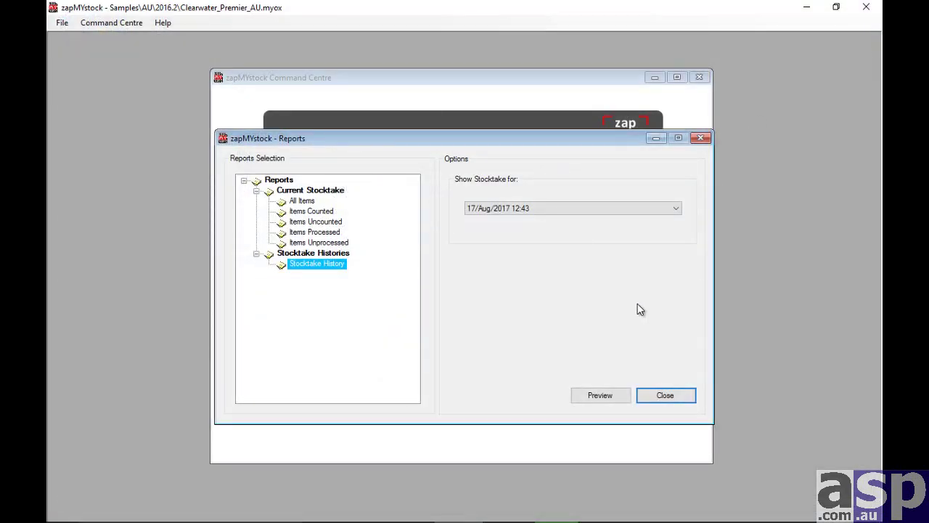
{"action": "left_click", "coordinate": [651, 396]}
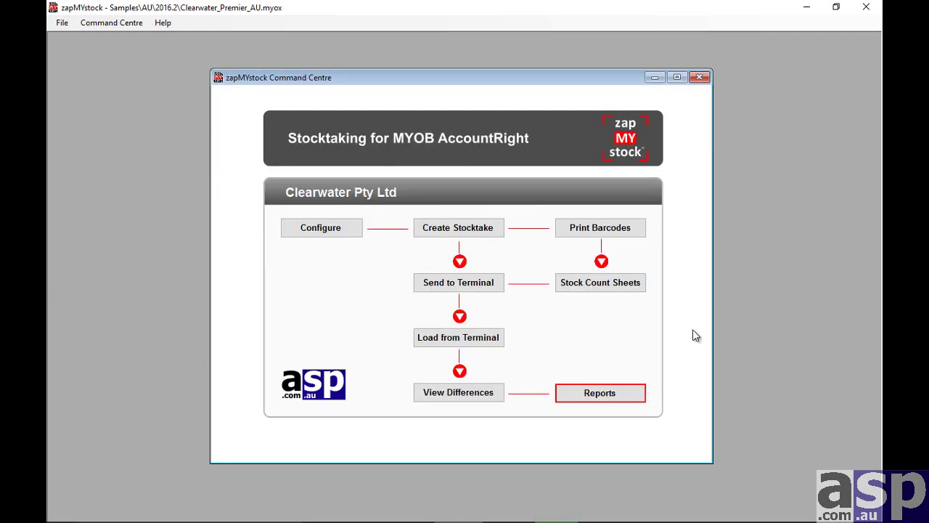